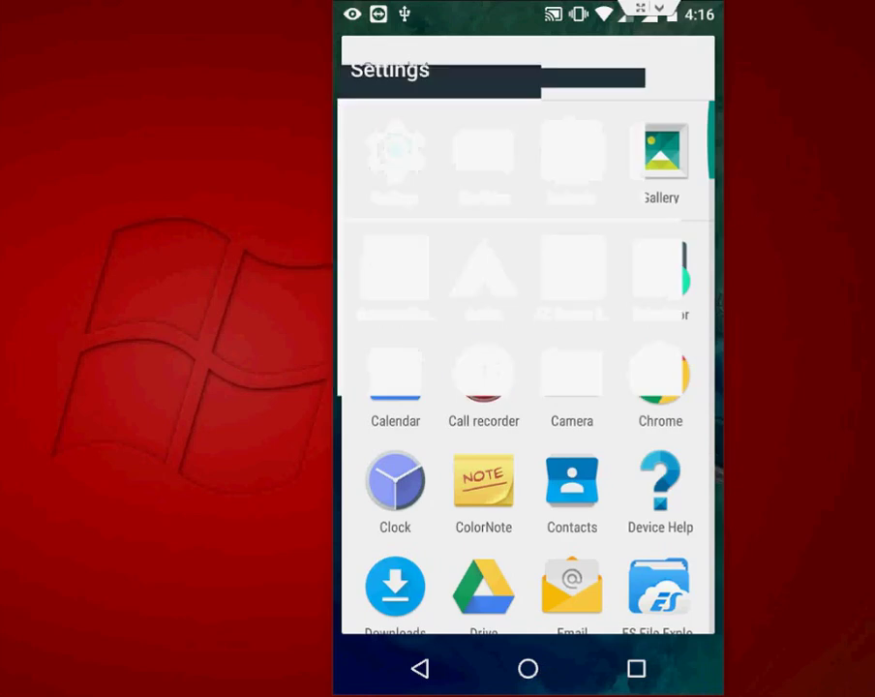
Open Storage & USB from the Device section and enter the SanDisk SD card.
scroll(528, 367, "down", 2)
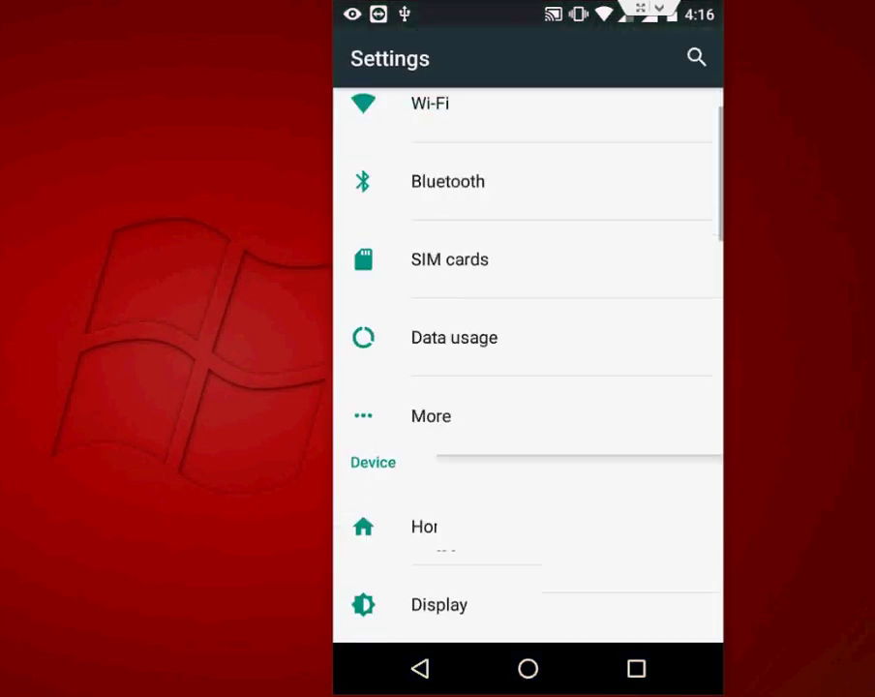
scroll(527, 368, "down", 3)
scroll(528, 368, "down", 2)
scroll(527, 367, "down", 3)
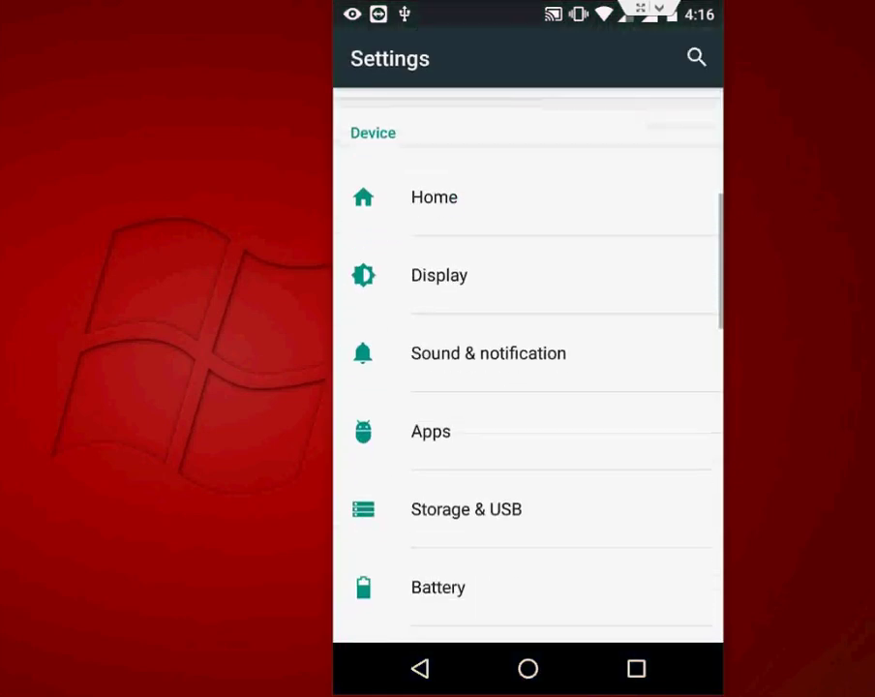
left_click(466, 509)
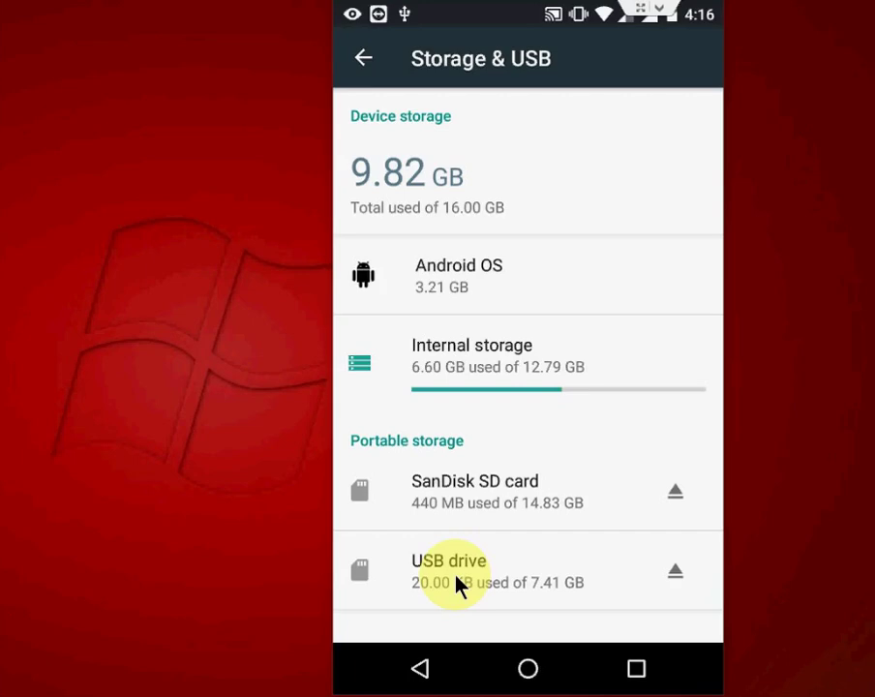
left_click(495, 501)
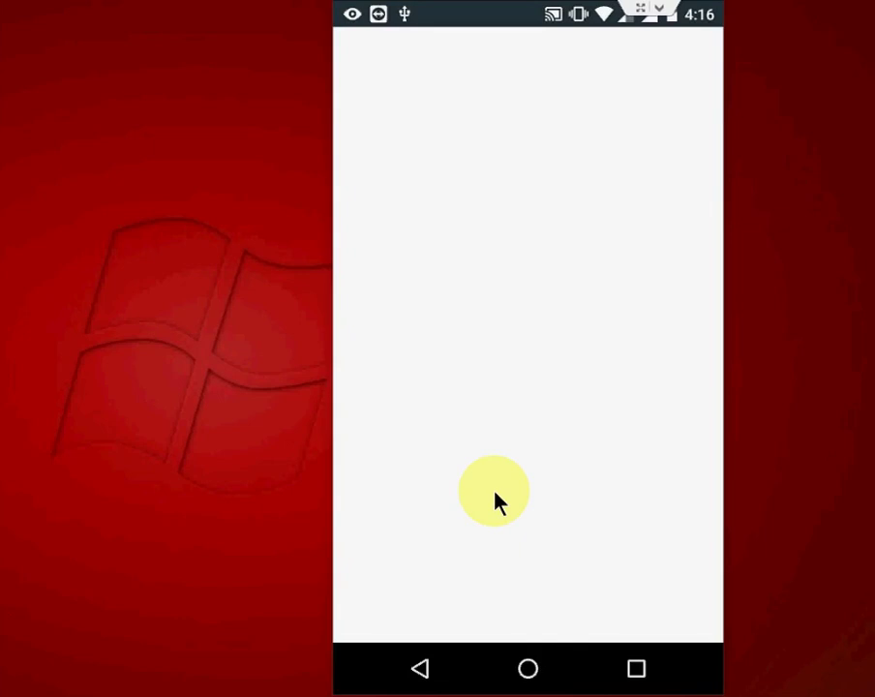
Scroll through the SD card's folders and open the Music folder.
scroll(495, 501, "down", 1)
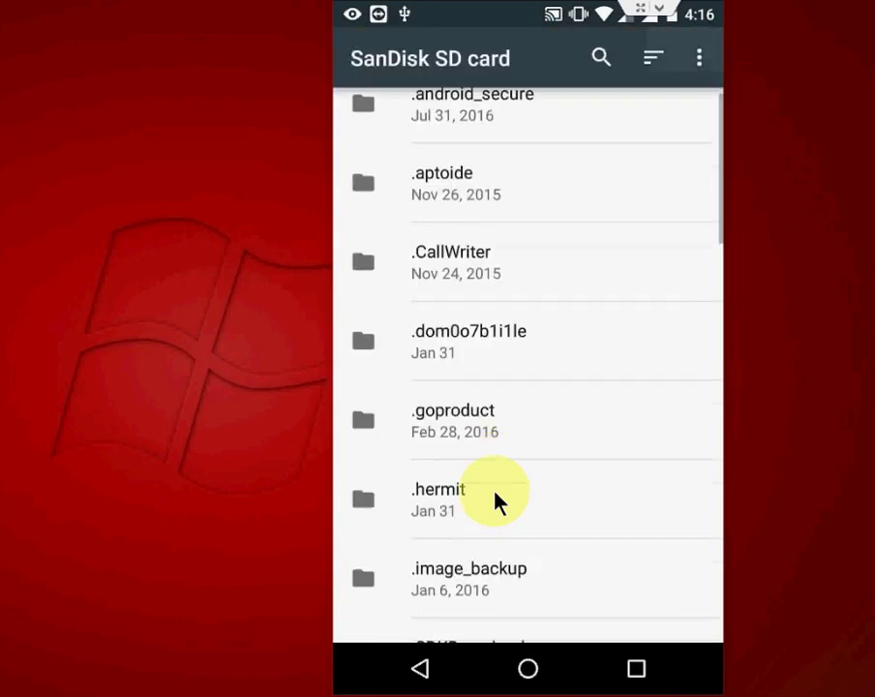
scroll(495, 501, "down", 3)
scroll(495, 501, "down", 3)
scroll(495, 501, "down", 2)
scroll(495, 501, "down", 2)
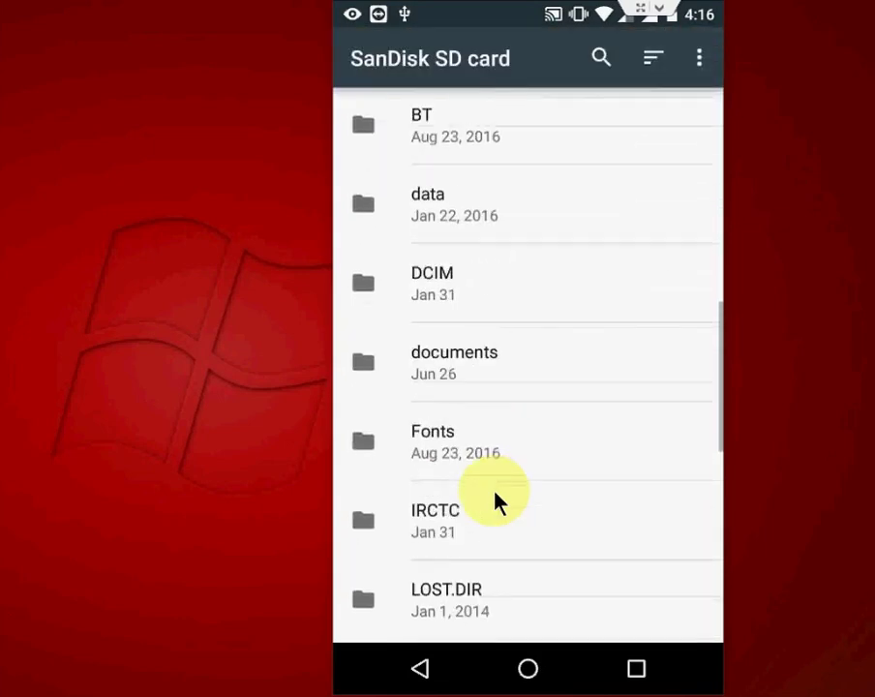
scroll(495, 501, "down", 2)
scroll(496, 501, "down", 2)
scroll(496, 501, "down", 2)
scroll(495, 501, "down", 1)
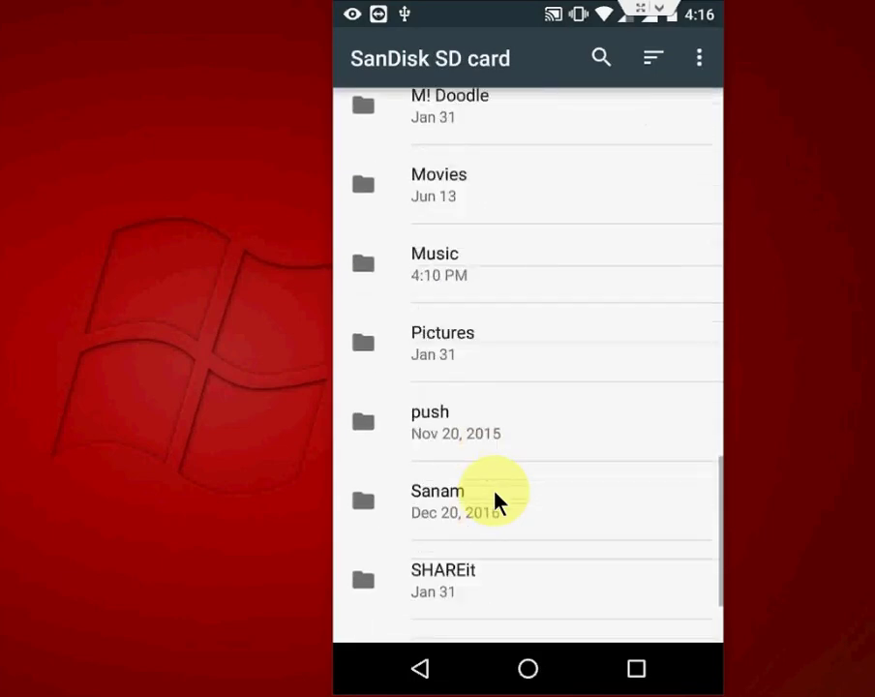
scroll(496, 501, "up", 2)
left_click(489, 411)
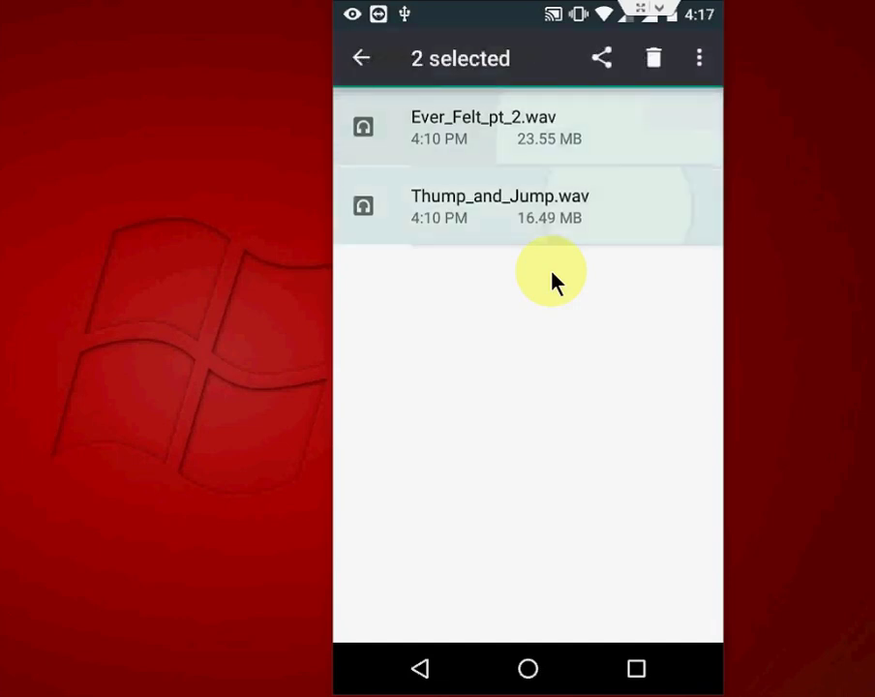
Copy Ever_Felt_pt_2.wav and Thump_and_Jump.wav to the USB drive, then return to the SD card's folders.
left_click(702, 60)
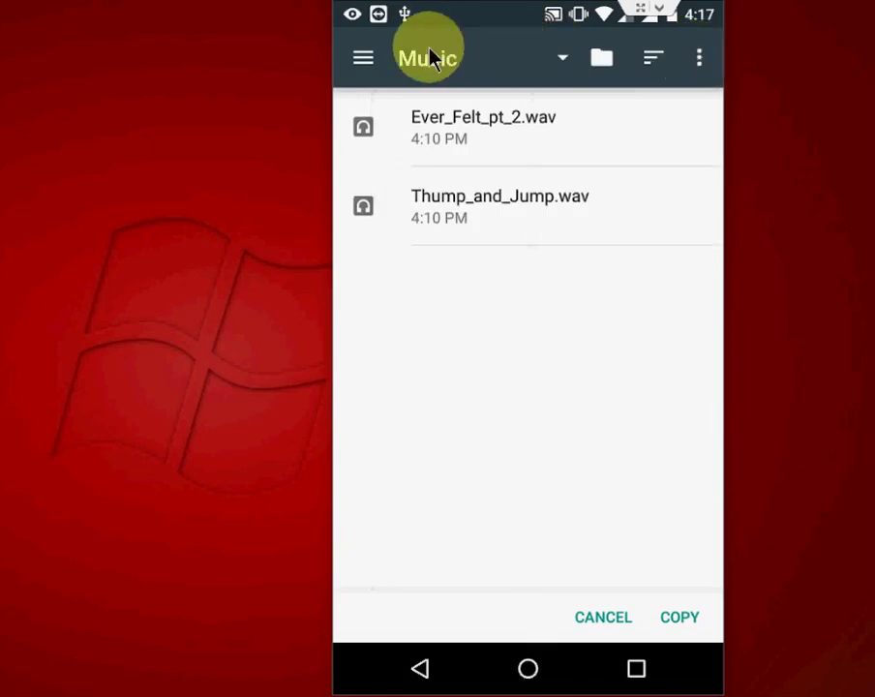
left_click(361, 64)
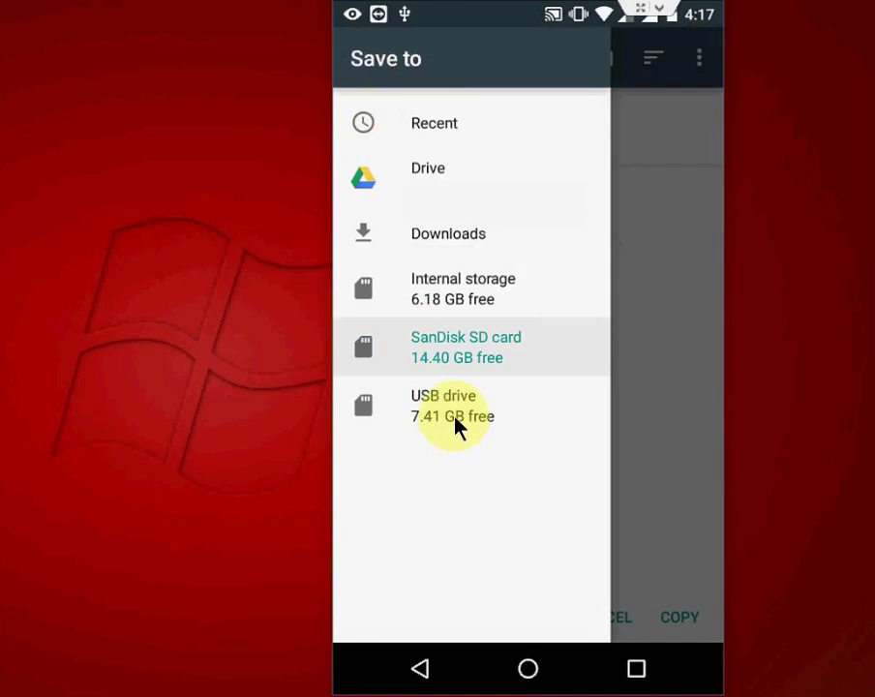
left_click(455, 423)
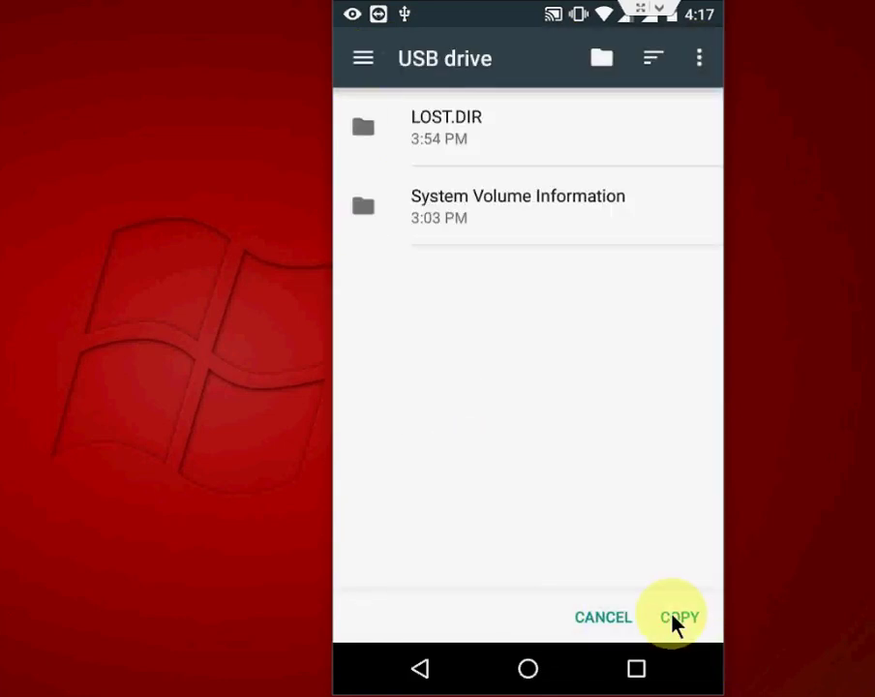
left_click(676, 618)
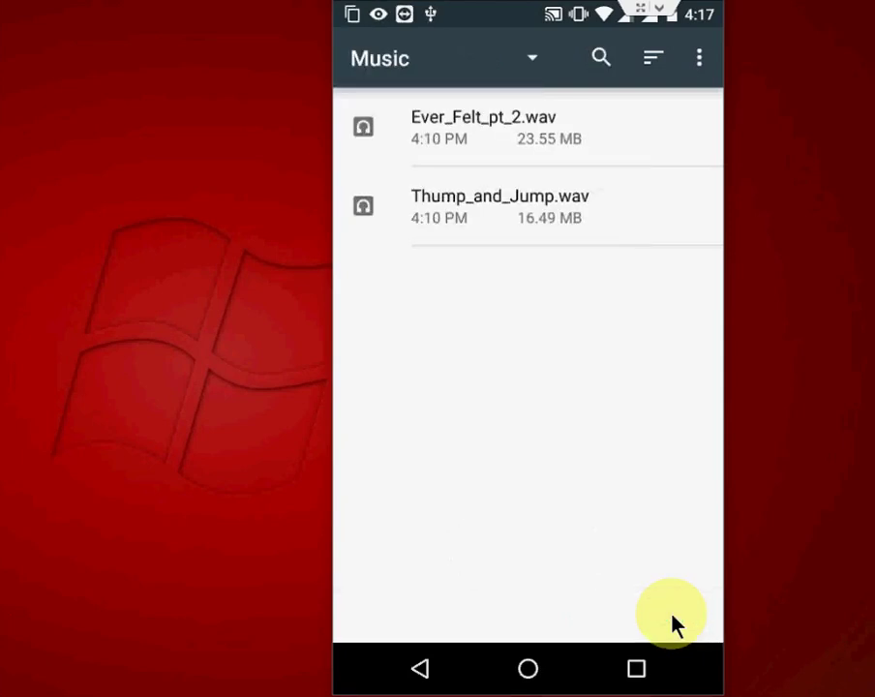
key("Escape")
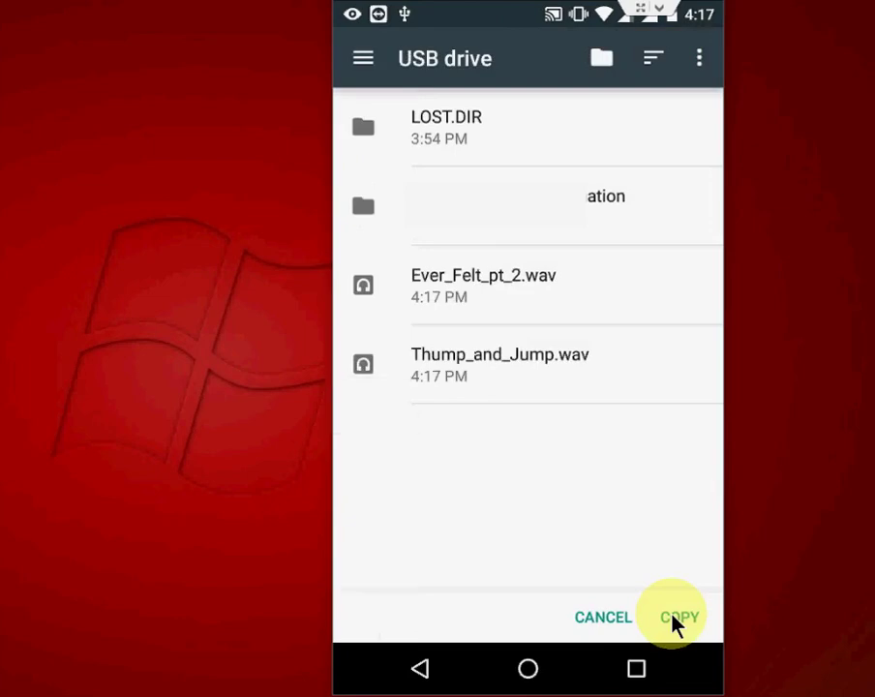
Copy tempteststart.png to the USB drive and back out of Settings to the app list.
left_click(673, 615)
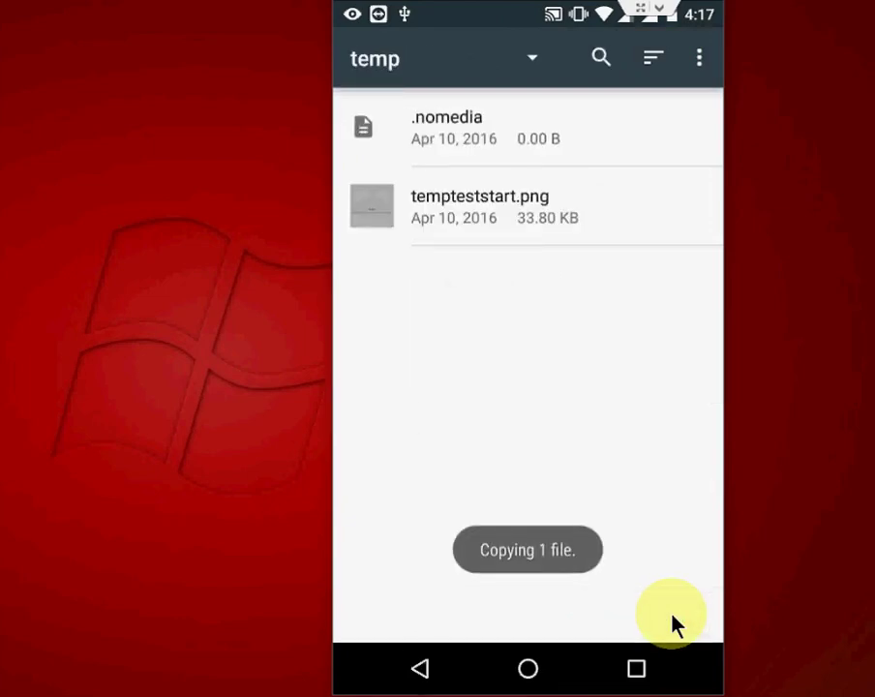
key("Escape")
key("Escape")
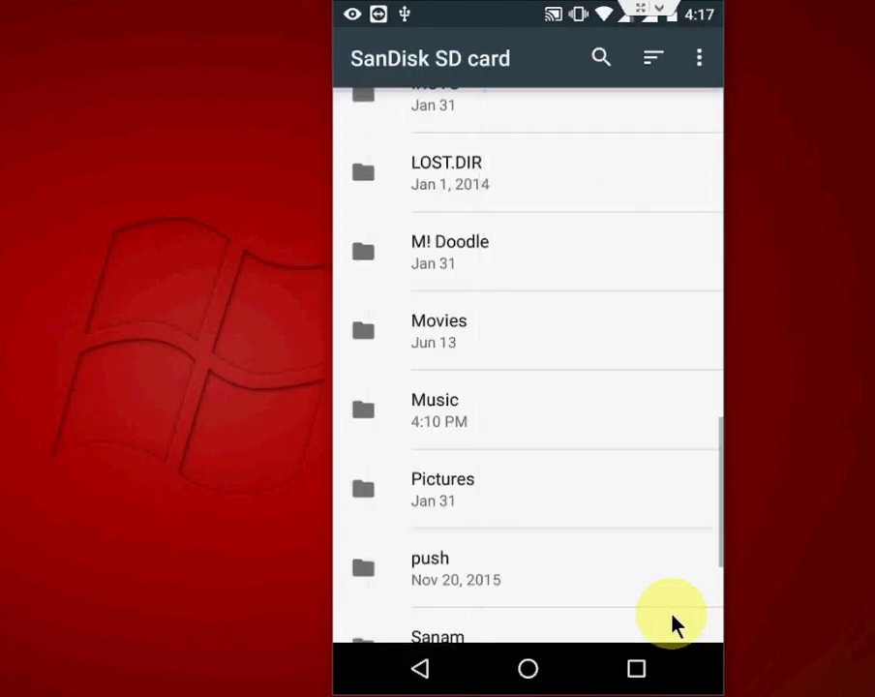
key("Escape")
key("Escape")
key("Escape")
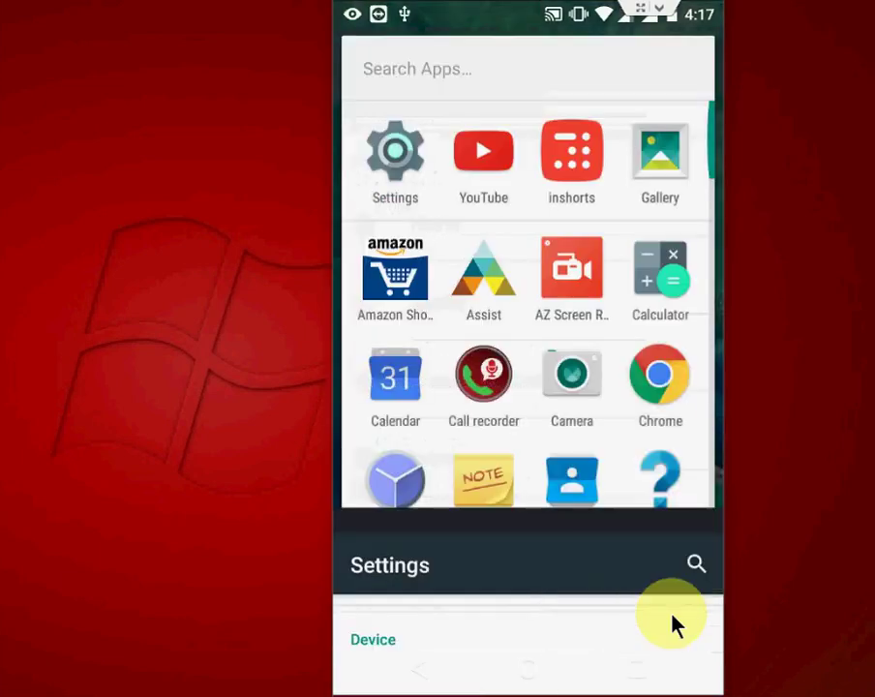
key("Escape")
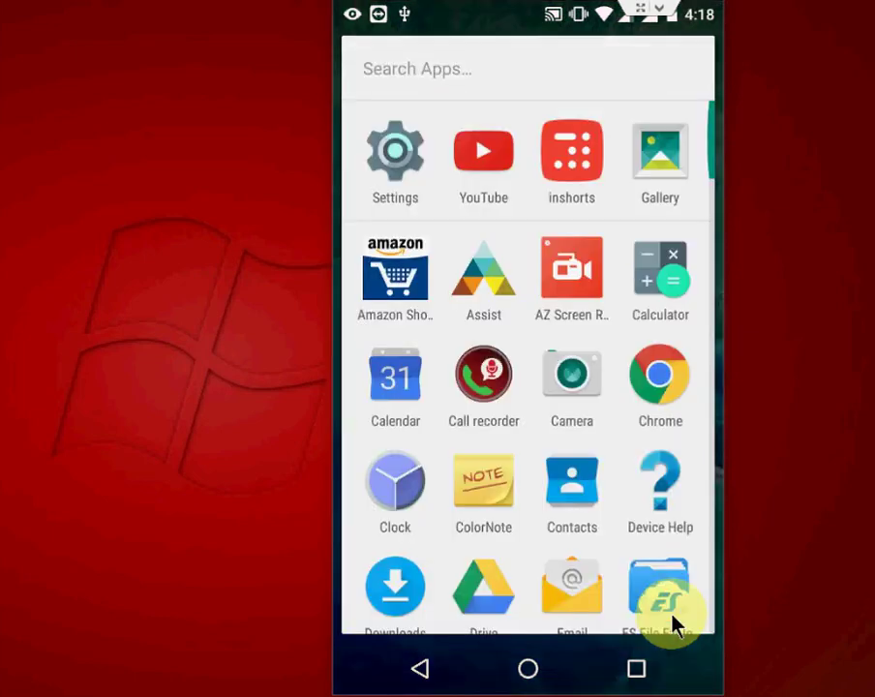
Launch ES File Explorer from the app drawer.
left_click(667, 600)
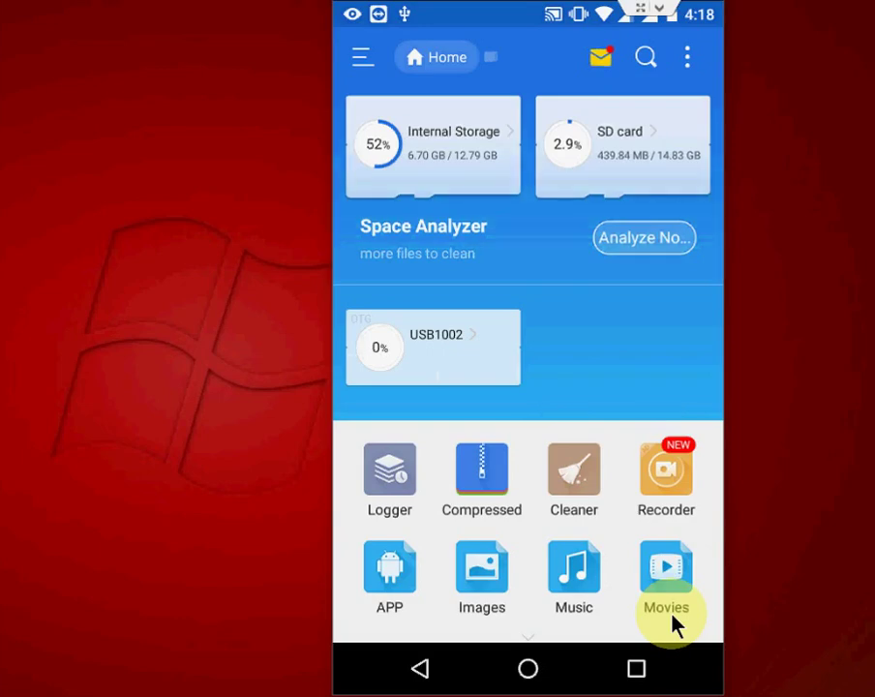
Back up AZ Screen Recorder and SHAREit to /sdcard/backups/apps/, then leave ES File Explorer.
scroll(674, 624, "down", 3)
left_click(379, 437)
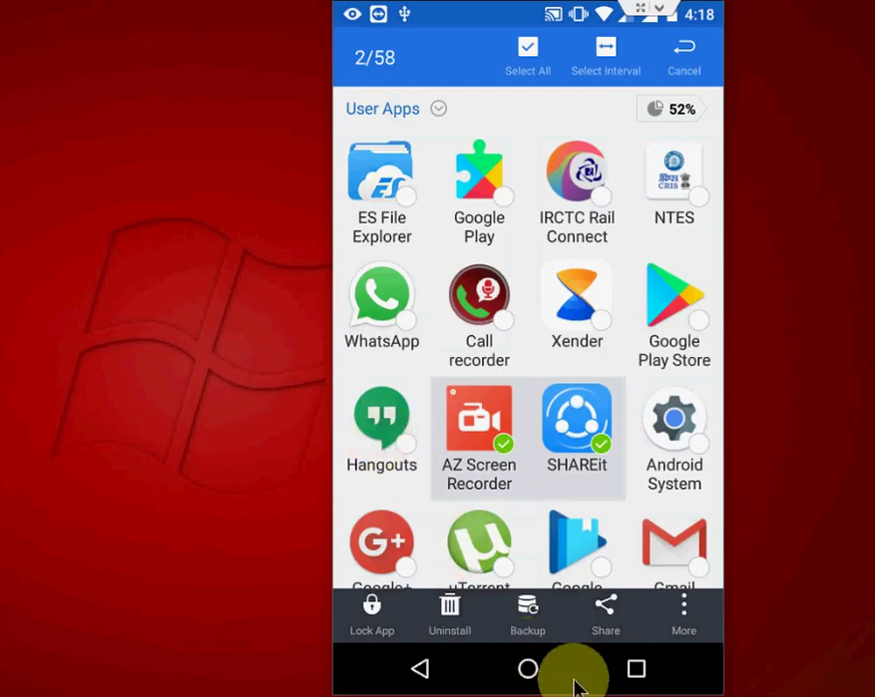
left_click(529, 628)
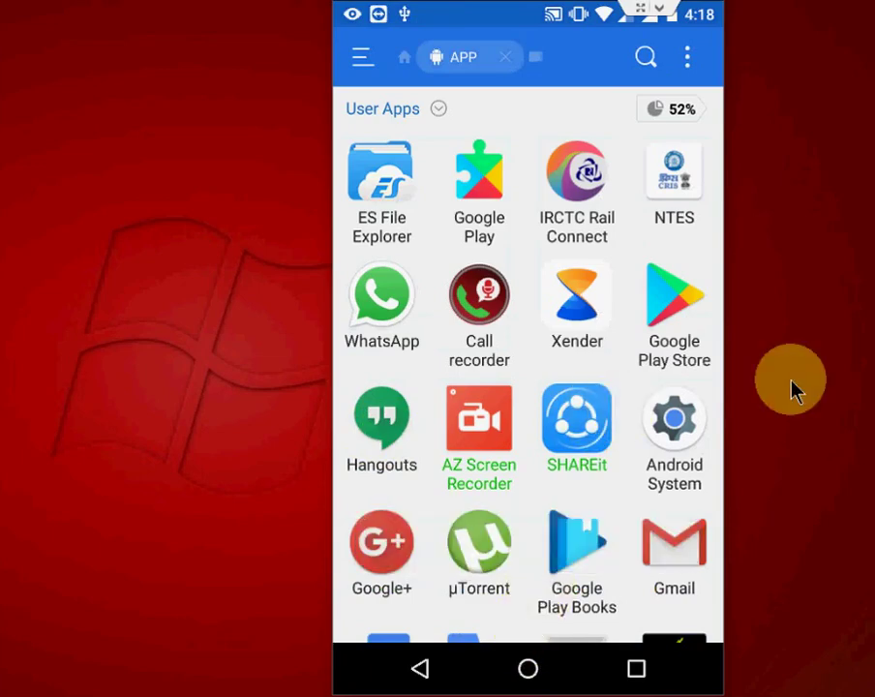
key("Escape")
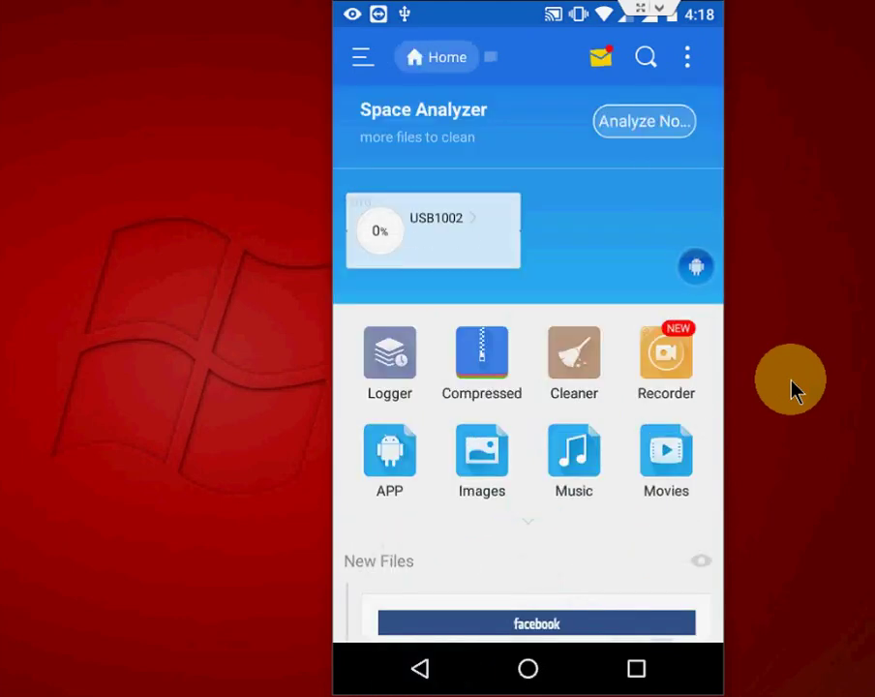
key("Escape")
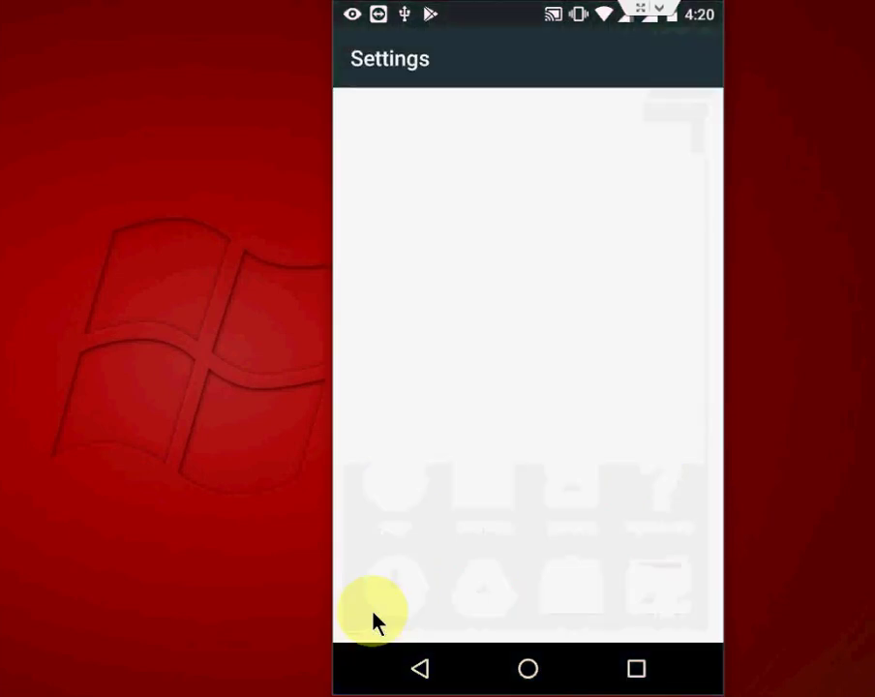
Explore Internal storage to list its folders, such as .androidsystem, .DataStorage and .estrongs.
scroll(375, 623, "down", 2)
scroll(375, 622, "down", 3)
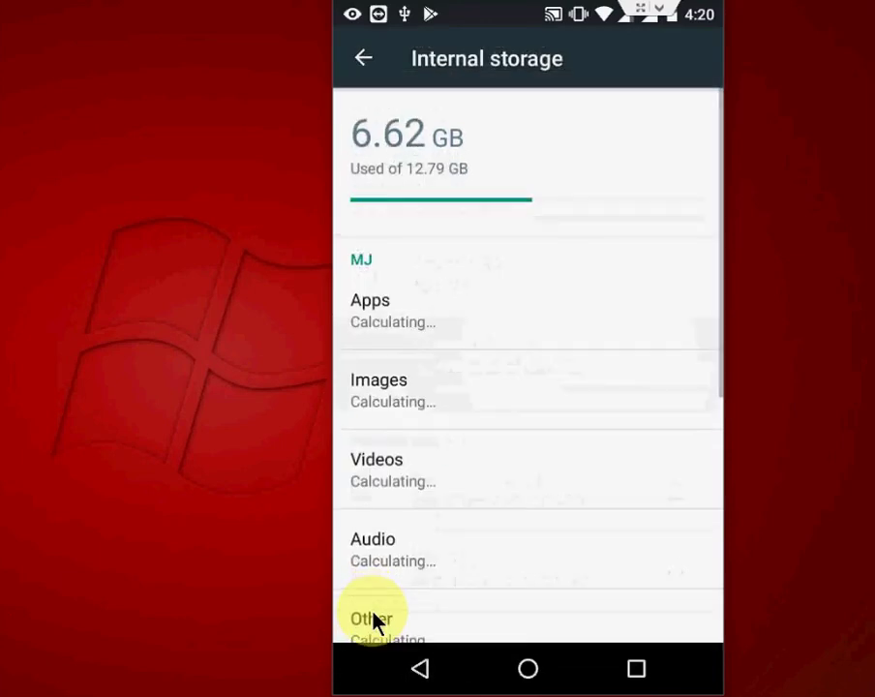
scroll(375, 620, "down", 5)
left_click(374, 619)
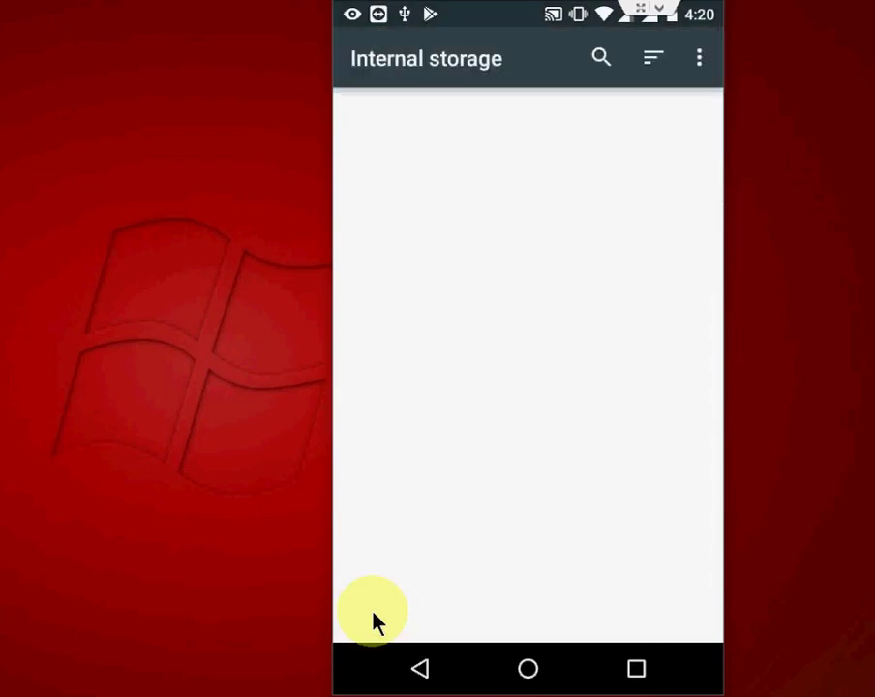
scroll(375, 619, "down", 1)
Scroll through the internal storage folder list toward the backups folder.
scroll(375, 619, "down", 3)
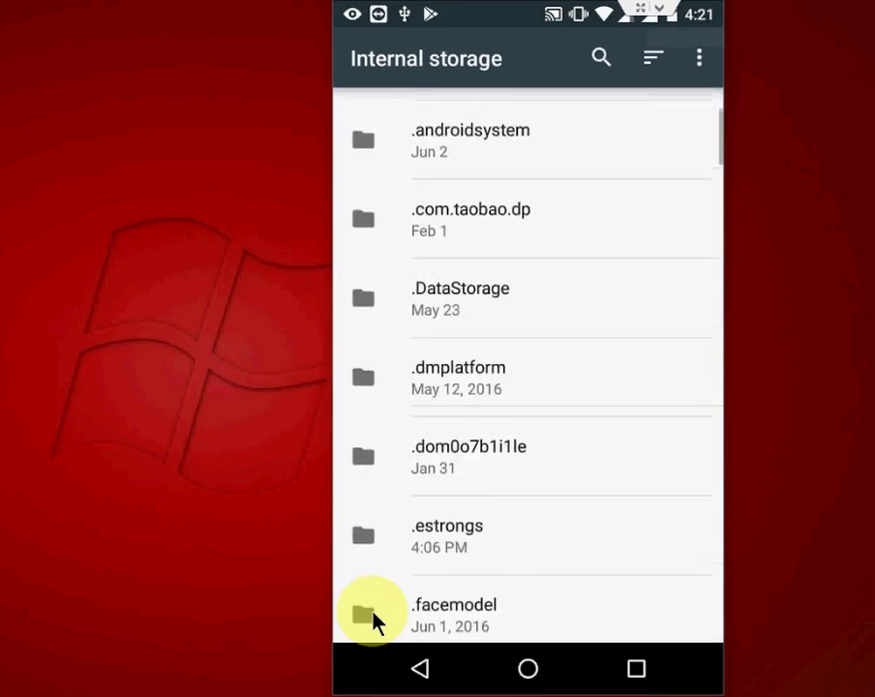
scroll(375, 619, "down", 3)
scroll(375, 619, "down", 3)
scroll(376, 619, "down", 3)
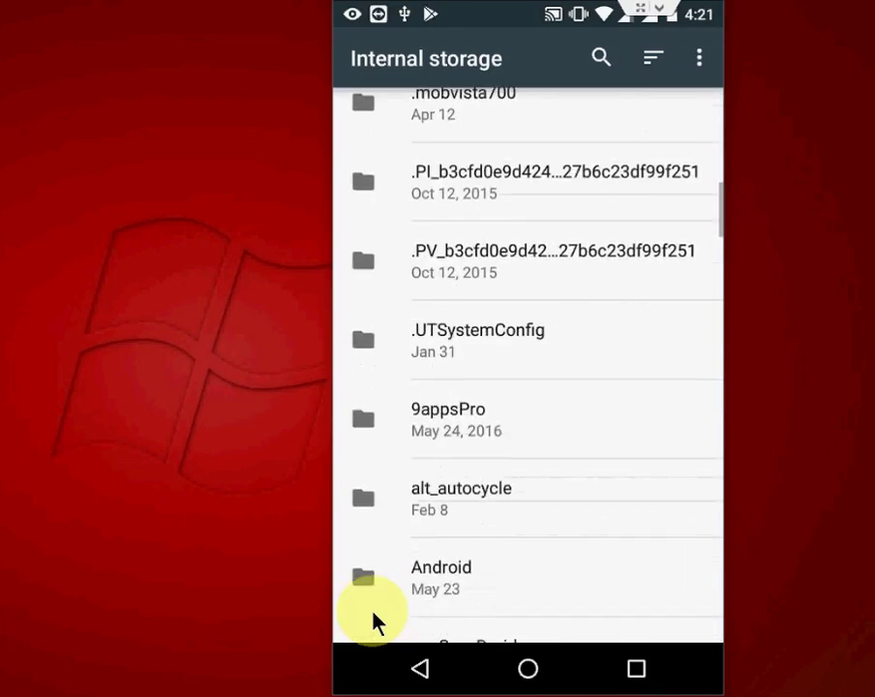
scroll(375, 619, "down", 3)
scroll(375, 619, "up", 5)
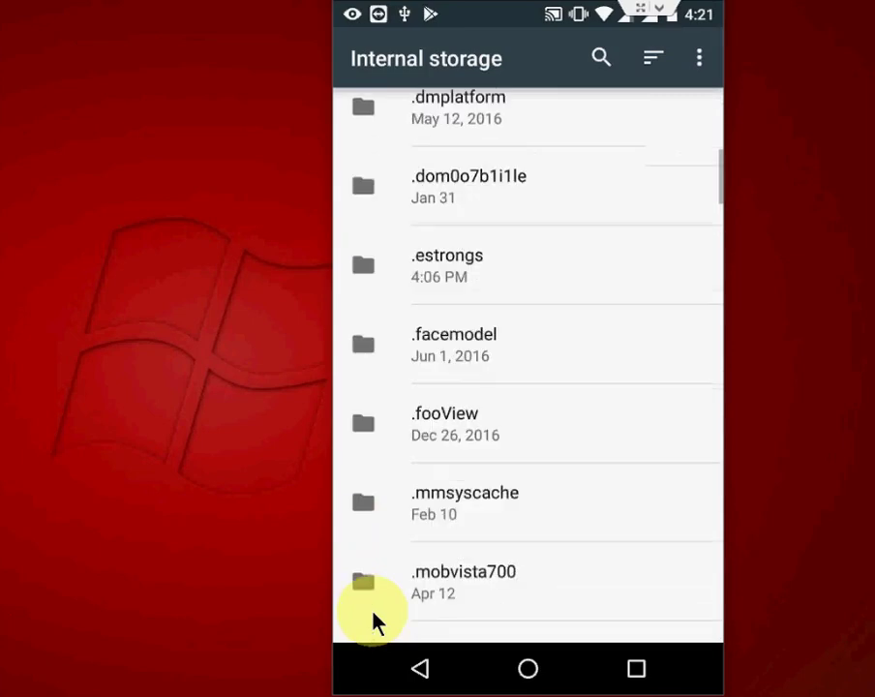
scroll(376, 619, "up", 3)
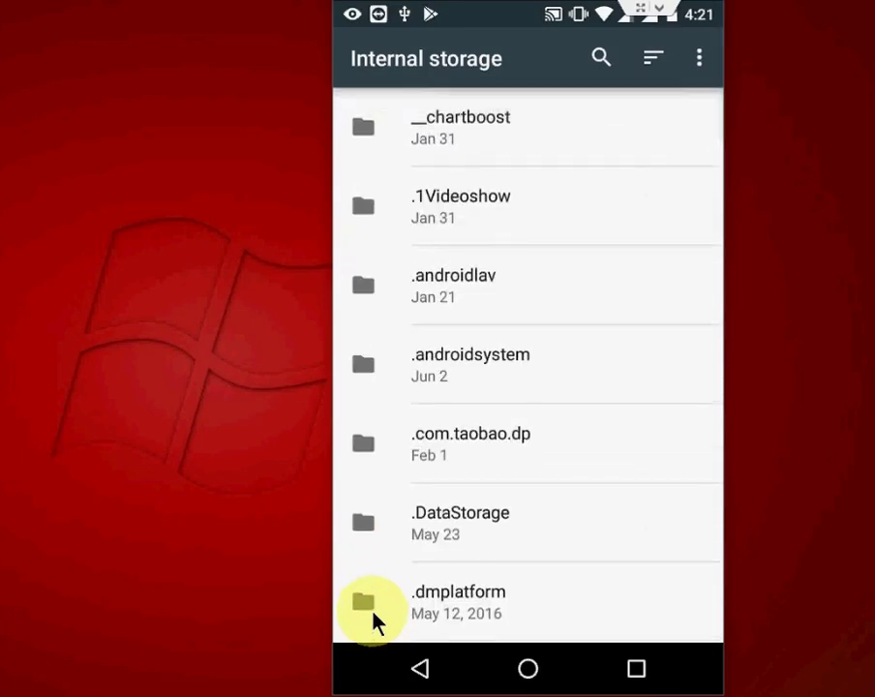
scroll(375, 620, "down", 2)
scroll(375, 619, "down", 3)
scroll(375, 619, "down", 2)
scroll(375, 619, "down", 1)
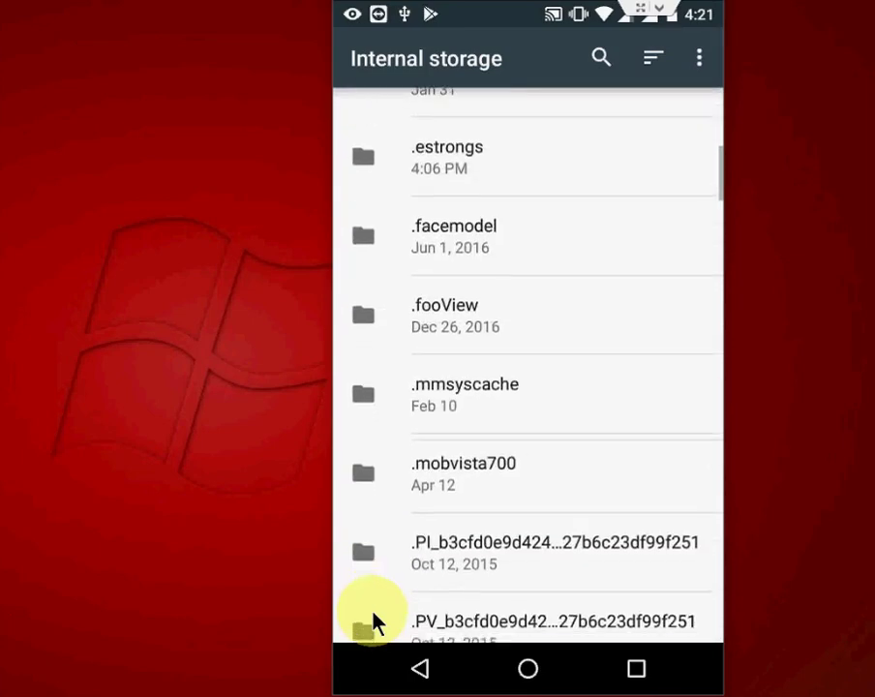
scroll(375, 619, "down", 2)
scroll(375, 619, "down", 2)
scroll(375, 619, "down", 2)
scroll(375, 619, "down", 1)
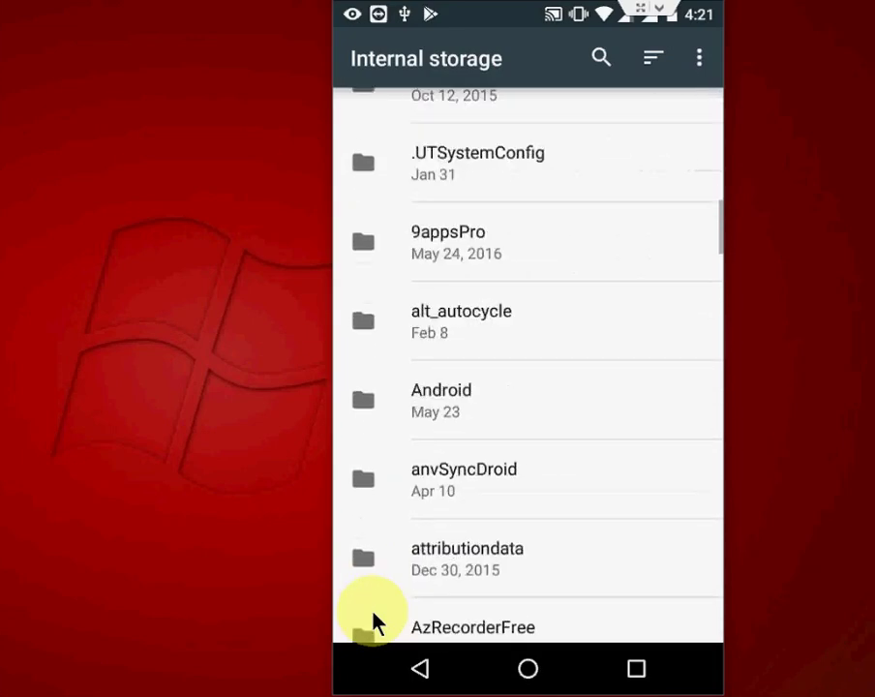
scroll(376, 620, "down", 2)
scroll(375, 619, "down", 2)
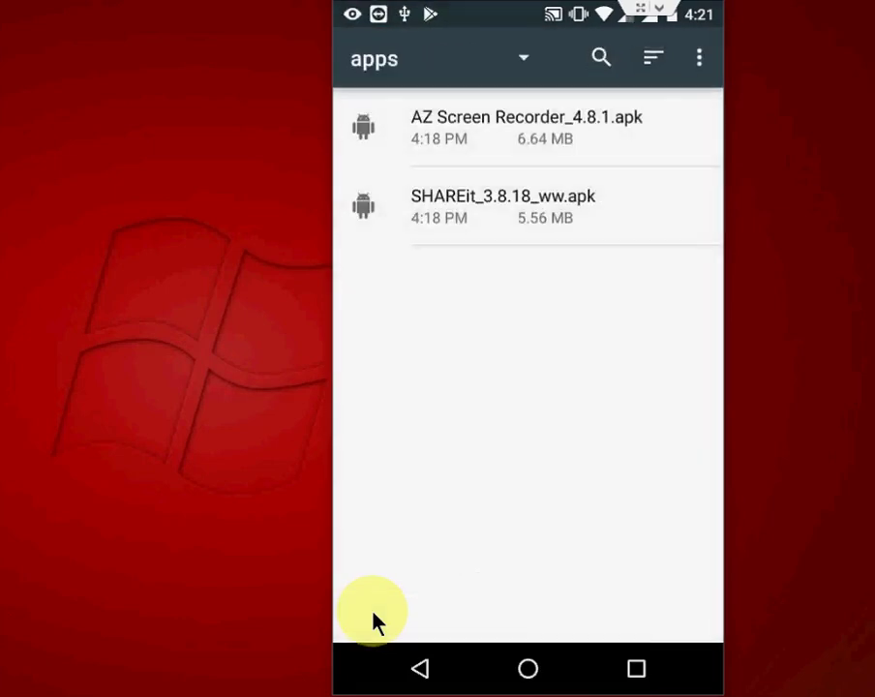
Back out to Storage & USB and open the USB drive holding the APK, WAVs and PNG.
key("Escape")
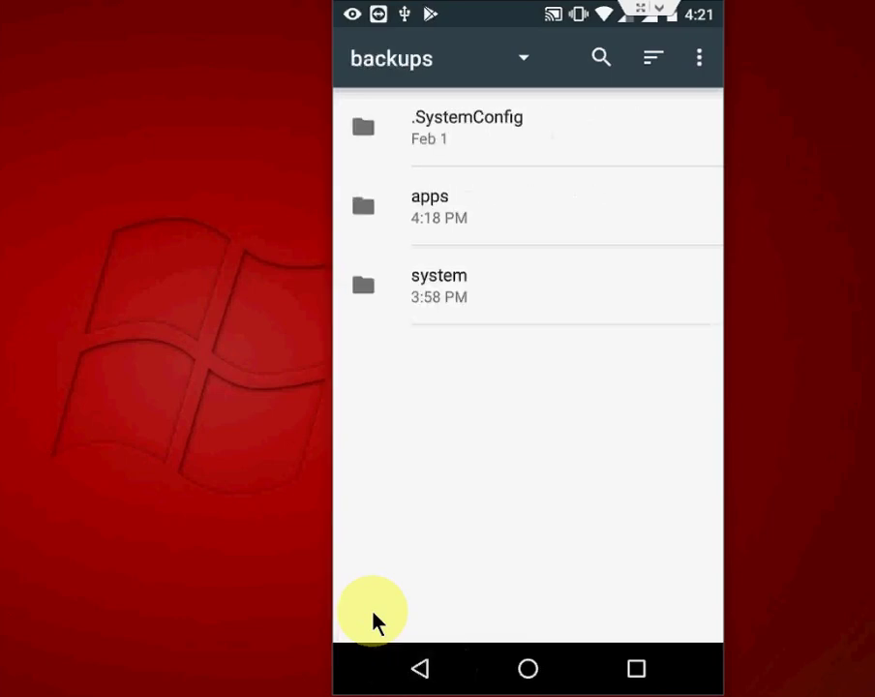
key("Escape")
key("Escape")
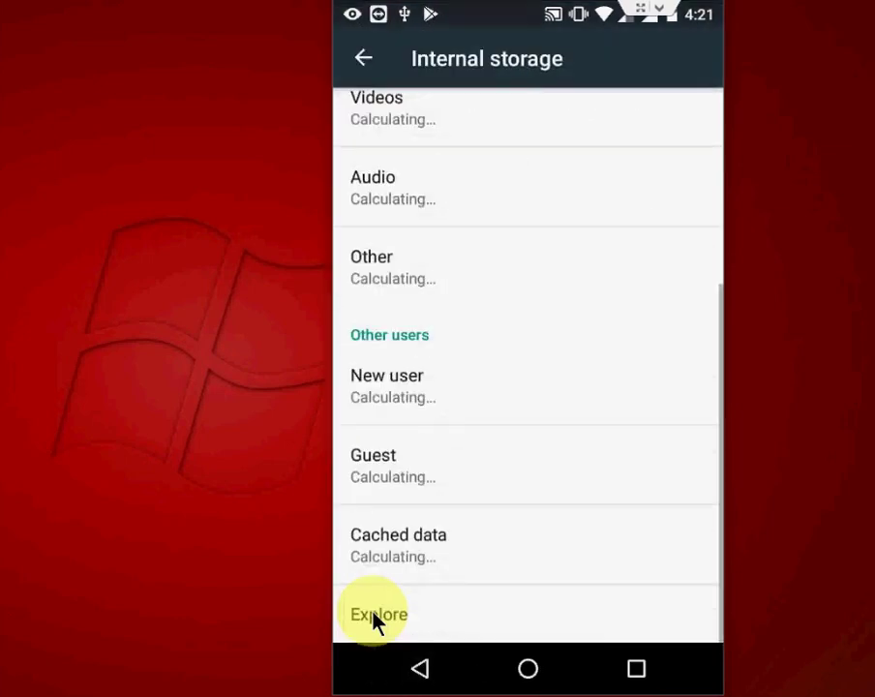
key("Escape")
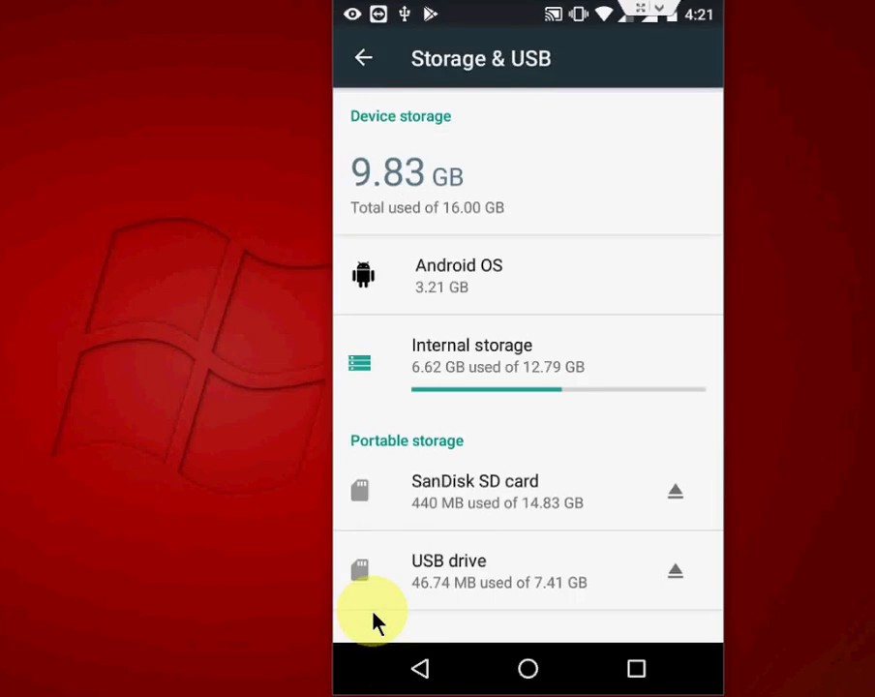
left_click(373, 608)
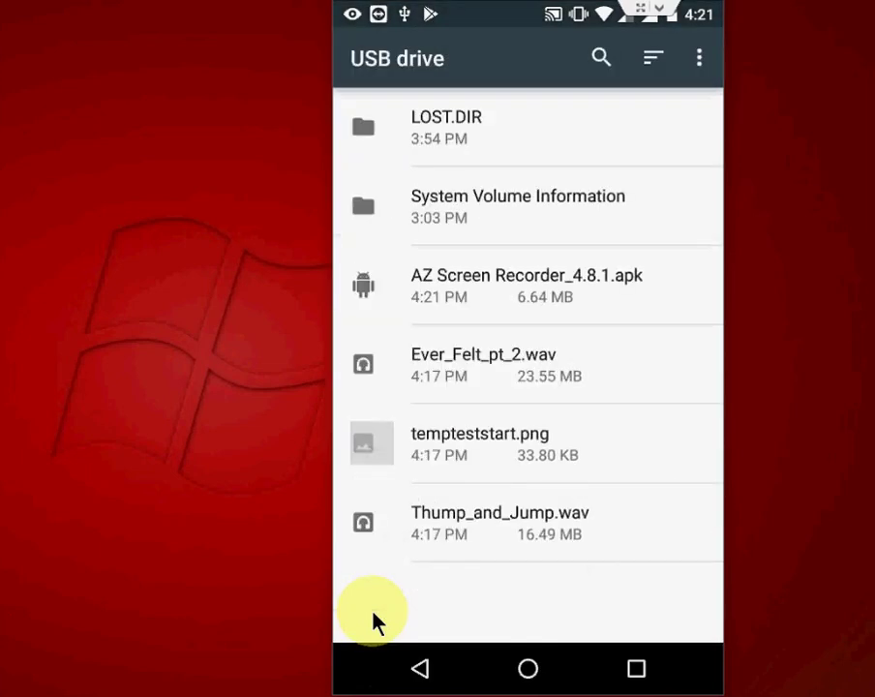